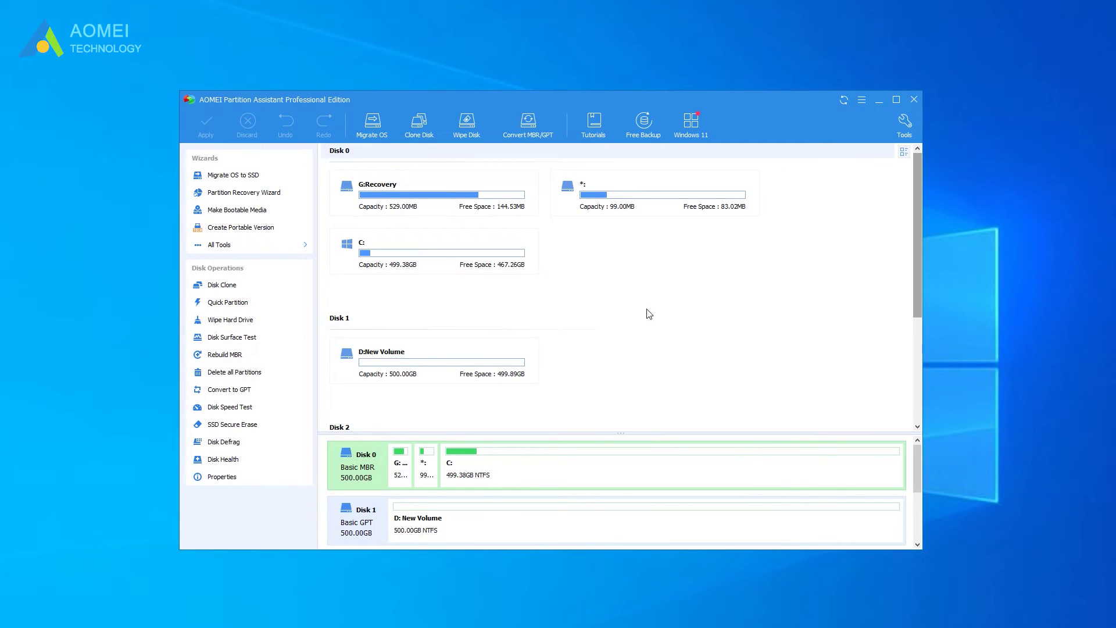
Step: Run the Disk Speed Test on partition C:, getting 600.24 MB/s read and 807.50 MB/s write
left_click(285, 244)
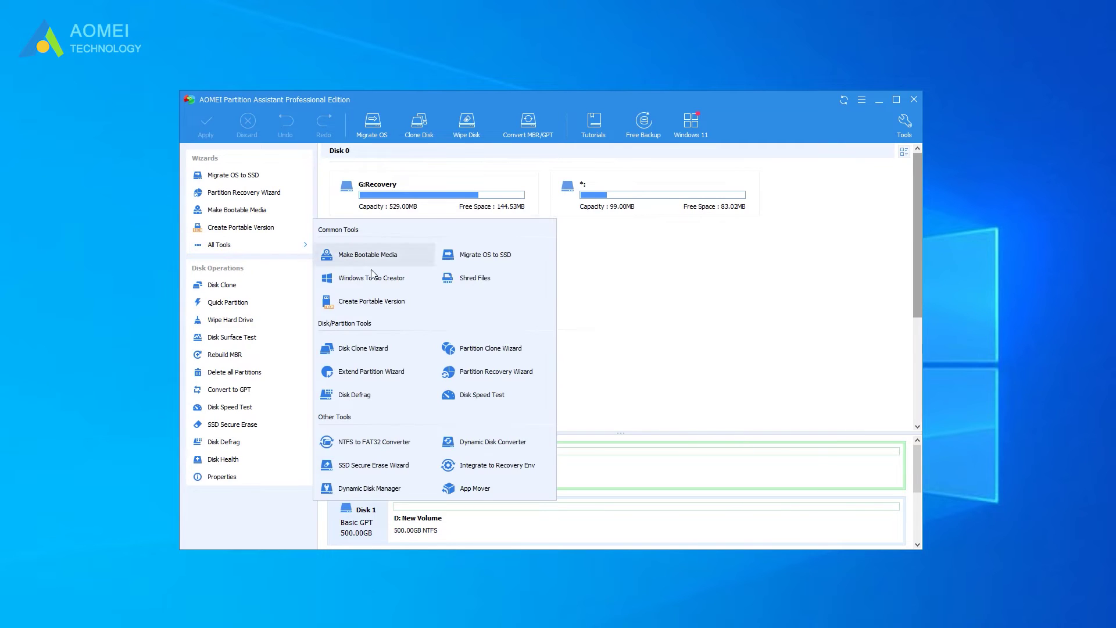
left_click(503, 402)
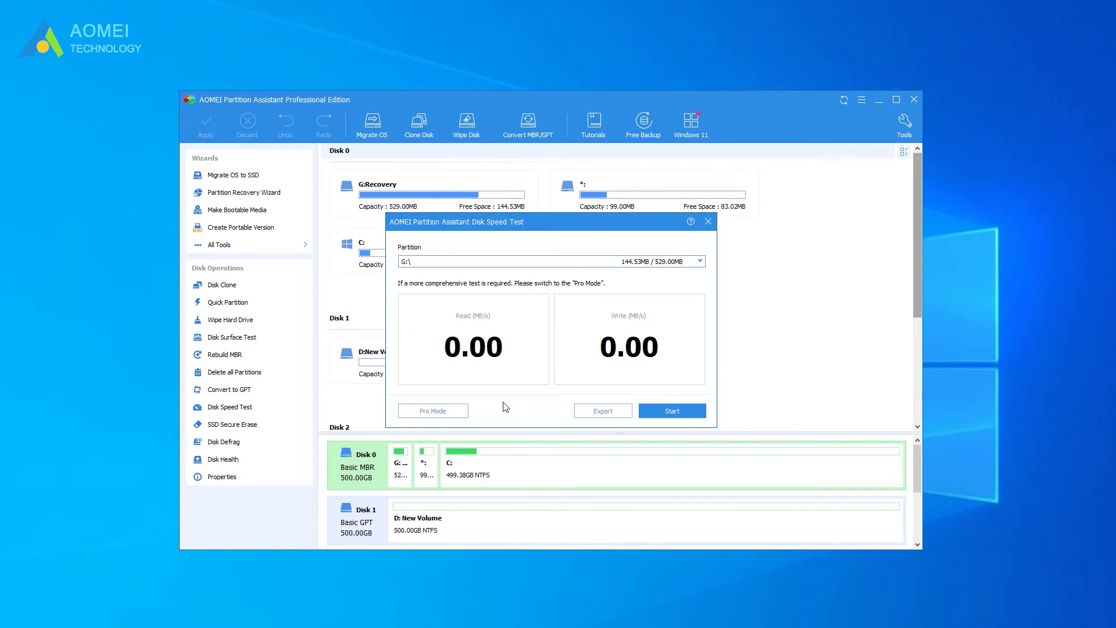
left_click(696, 263)
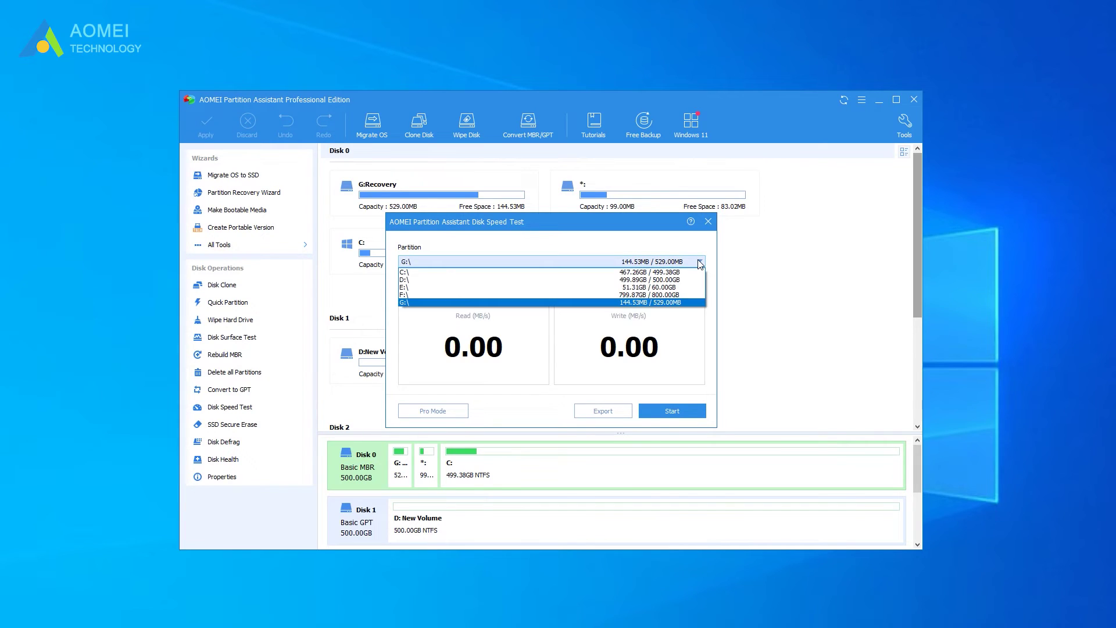
left_click(693, 272)
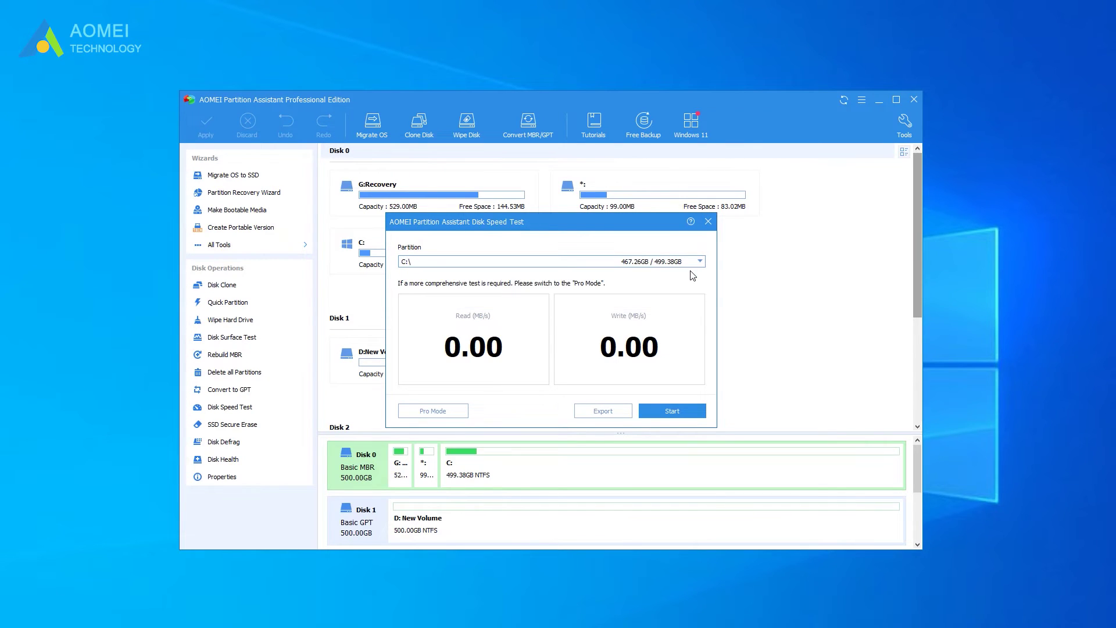
left_click(673, 411)
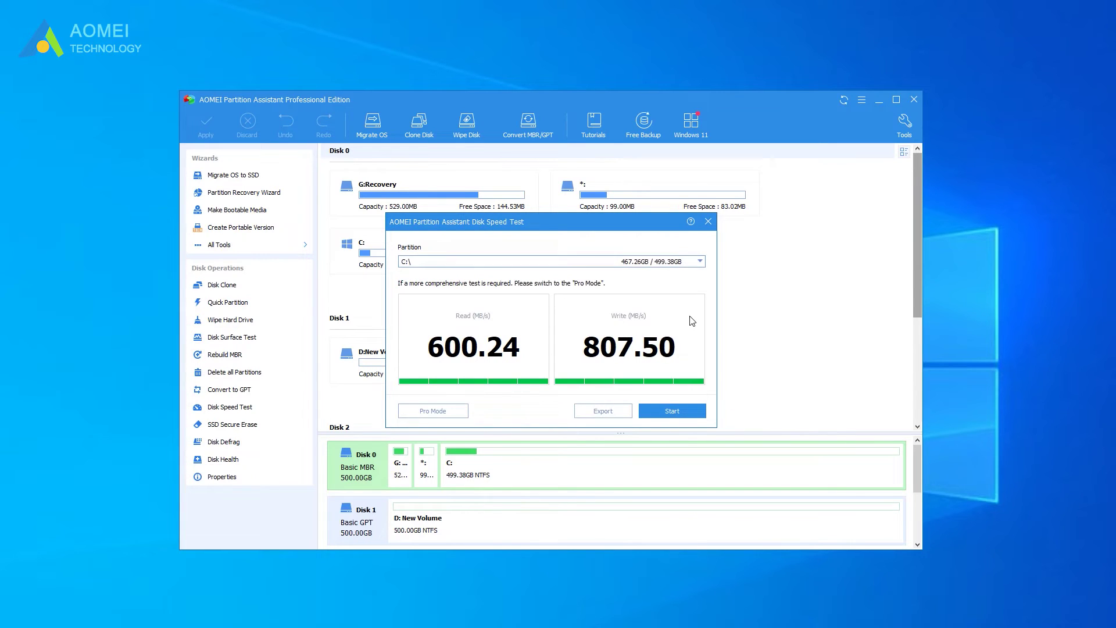
Step: Check the export options without exporting, then switch the speed test to Pro Mode
left_click(617, 412)
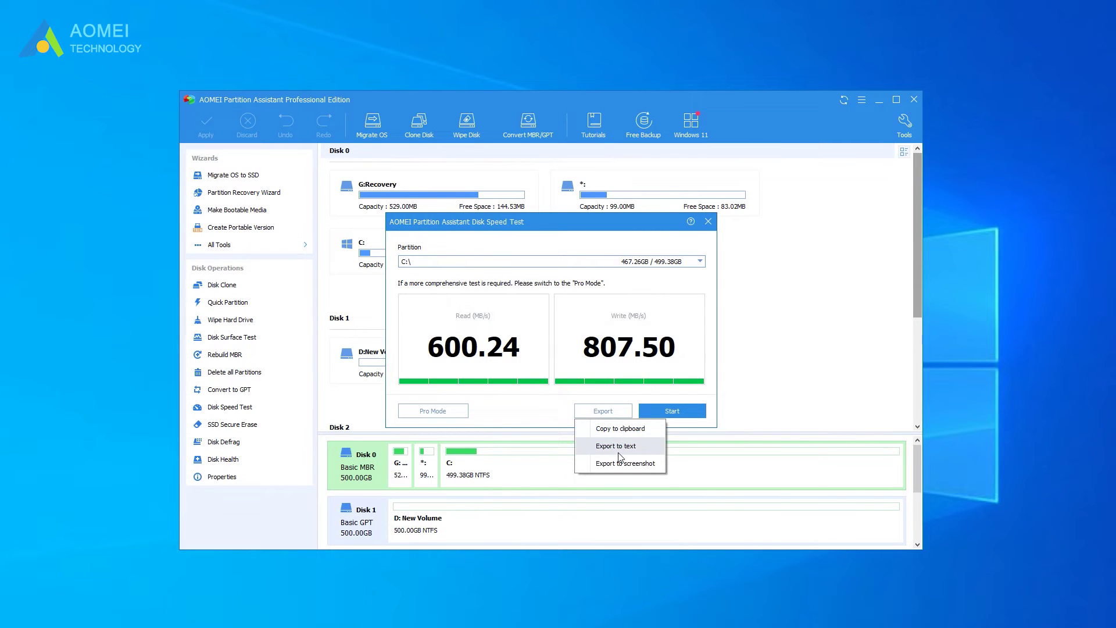
left_click(546, 410)
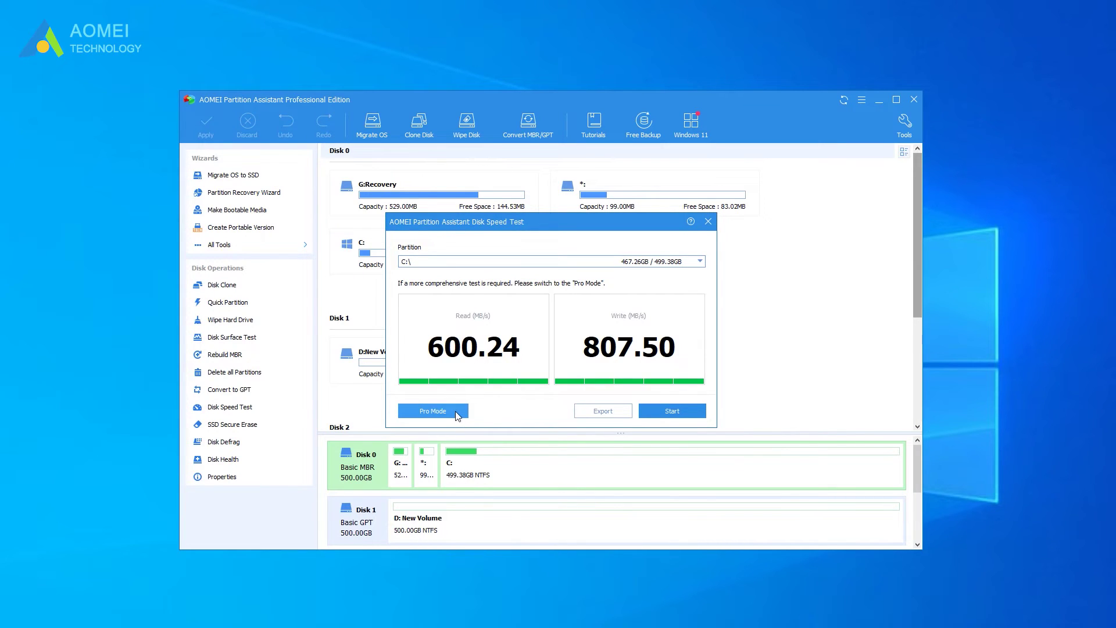
left_click(412, 412)
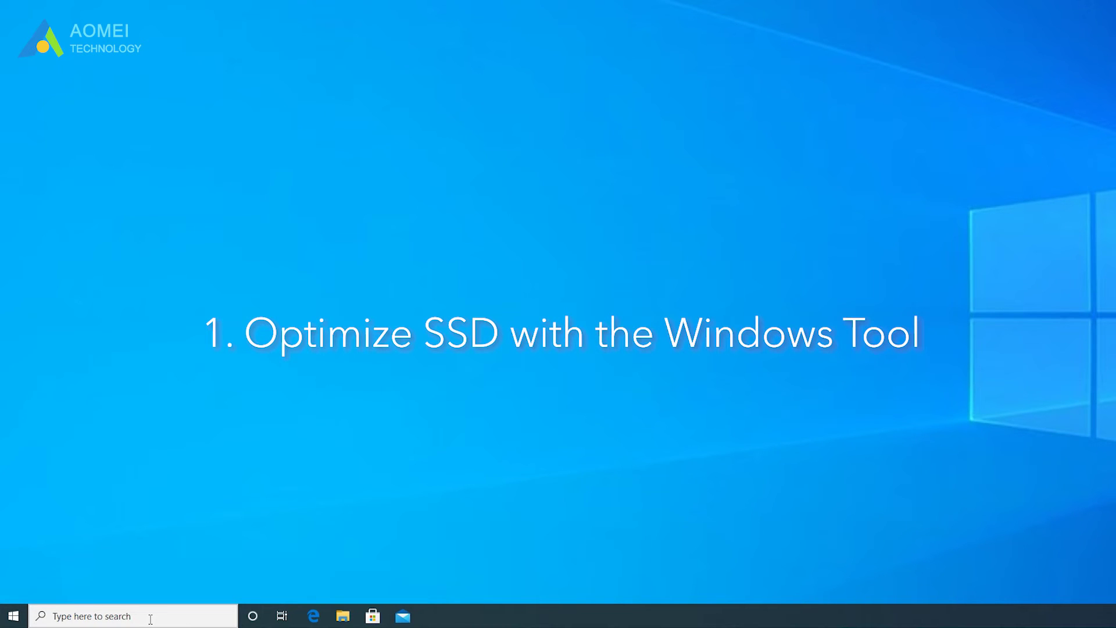
left_click(150, 620)
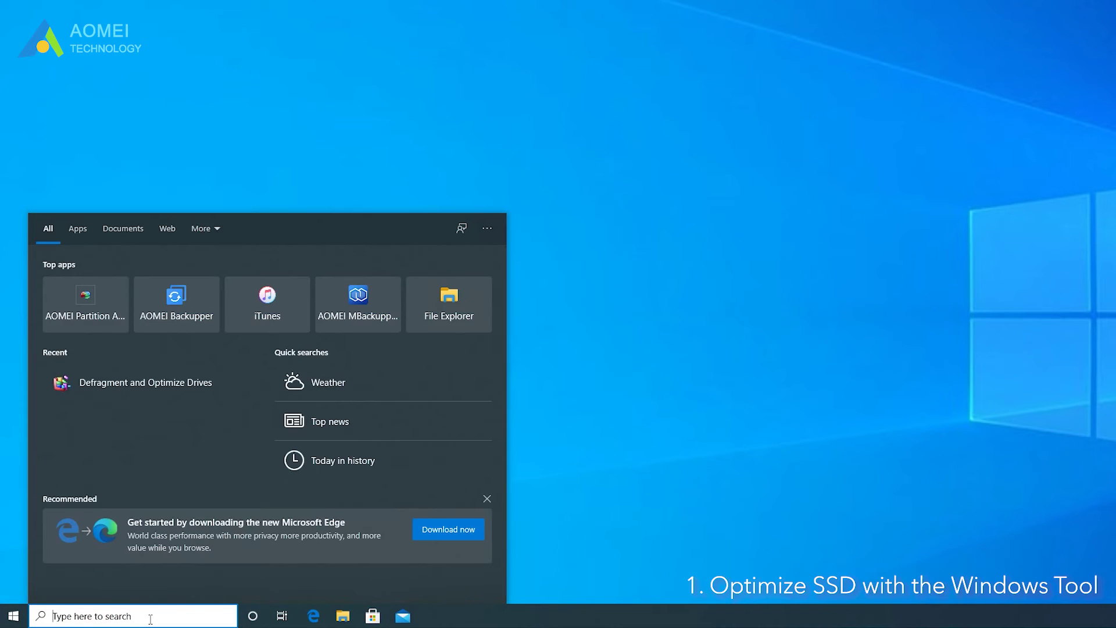
type("Defragment and Optimize Drives")
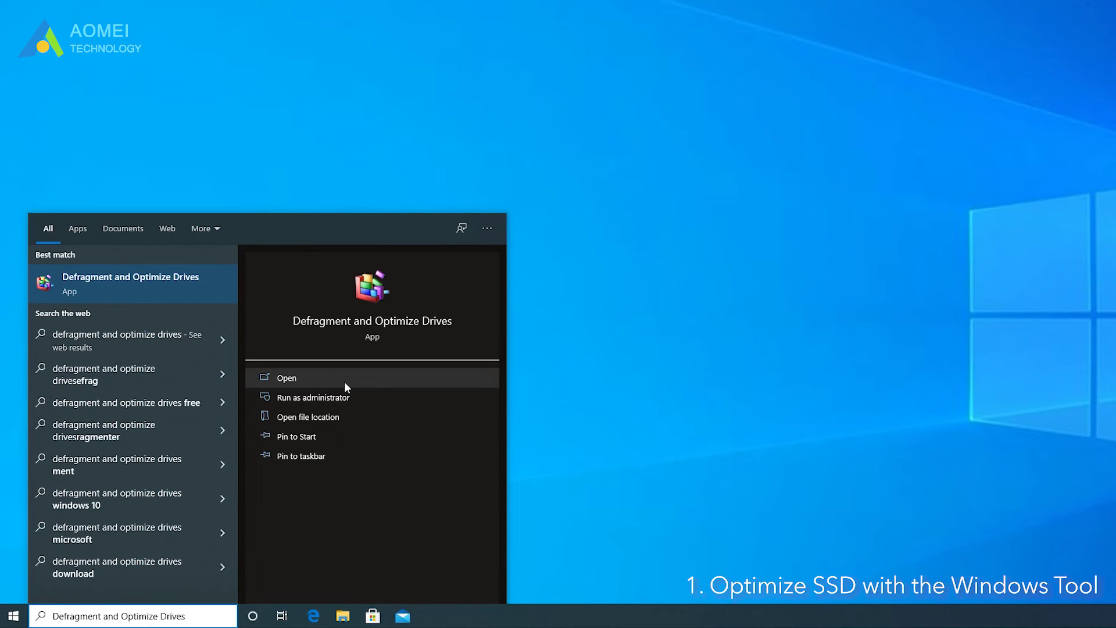
left_click(344, 379)
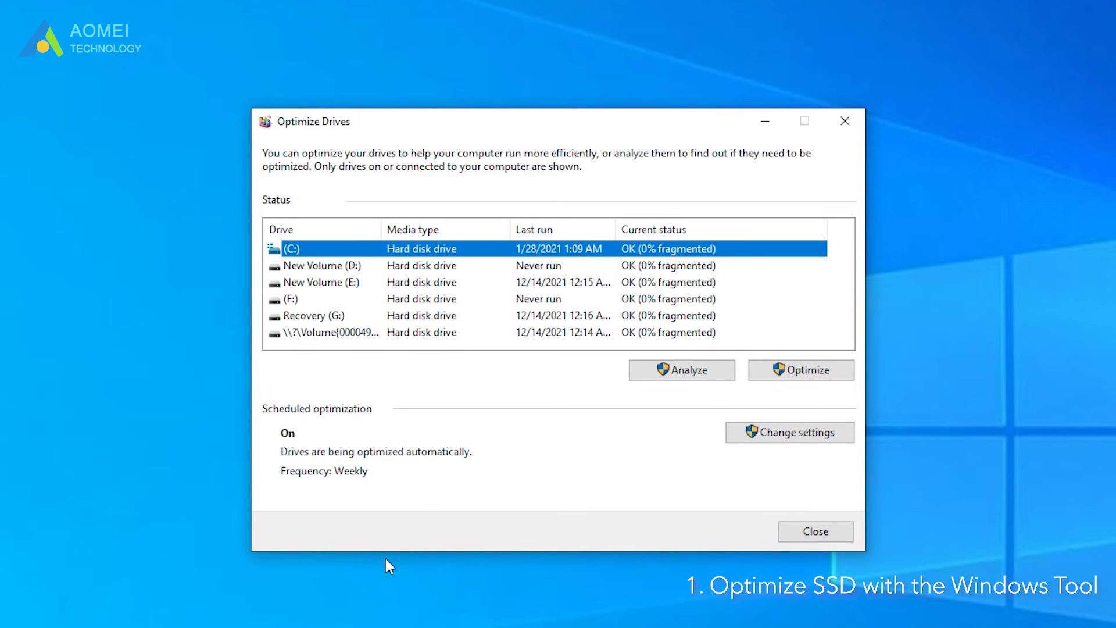
left_click(474, 271)
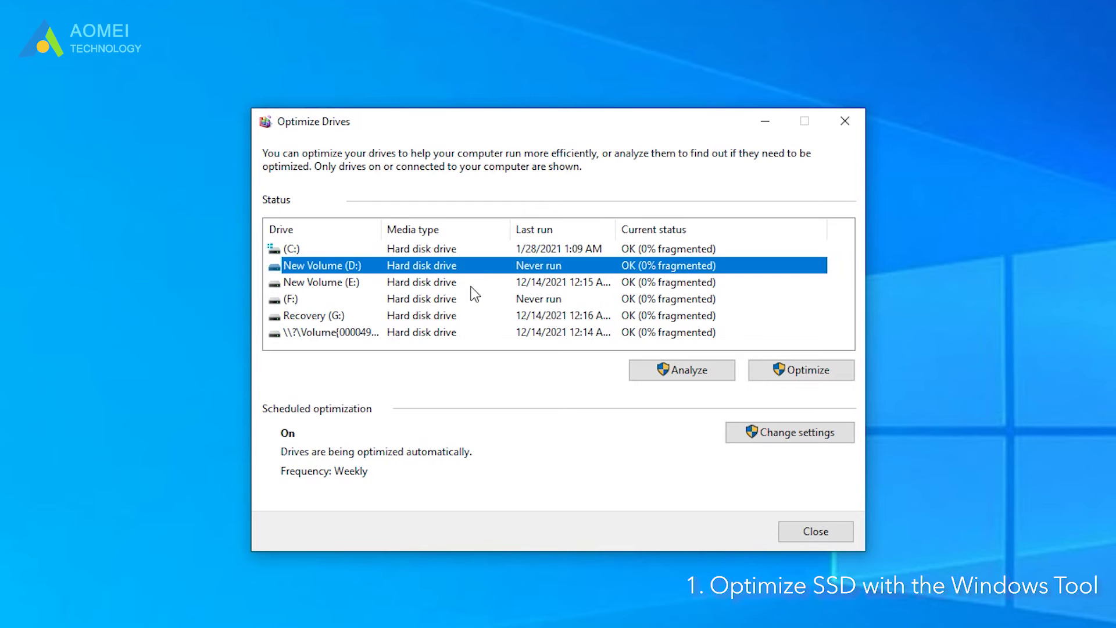
left_click(471, 288)
left_click(823, 370)
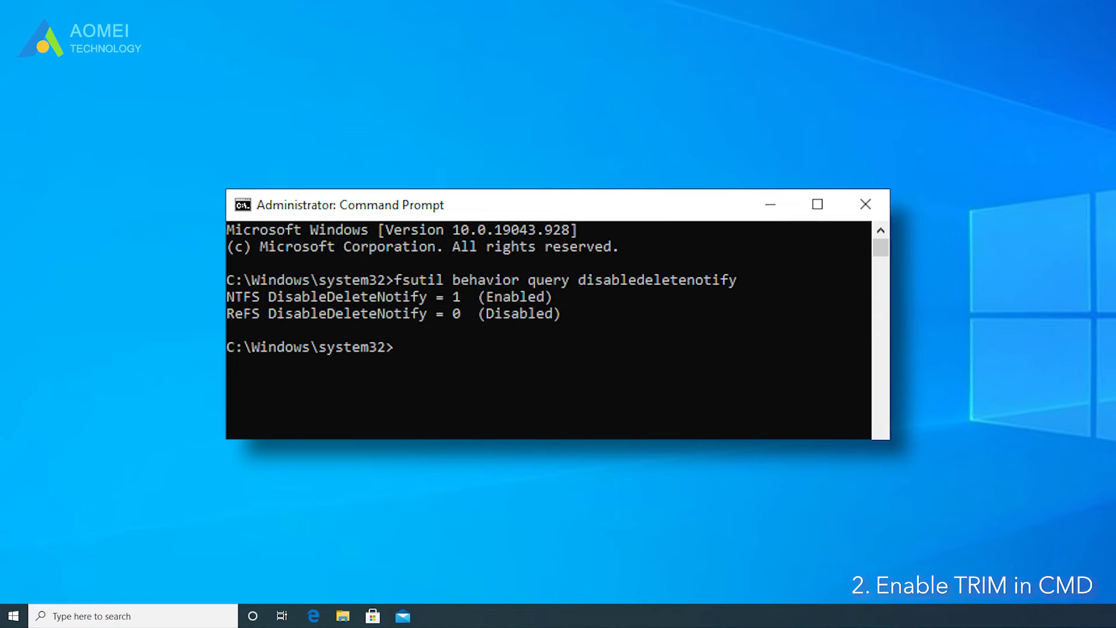
Step: Run 'fsutil behavior query DisableDeleteNotify' in Command Prompt, confirming NTFS and ReFS values are 0
key("super+r")
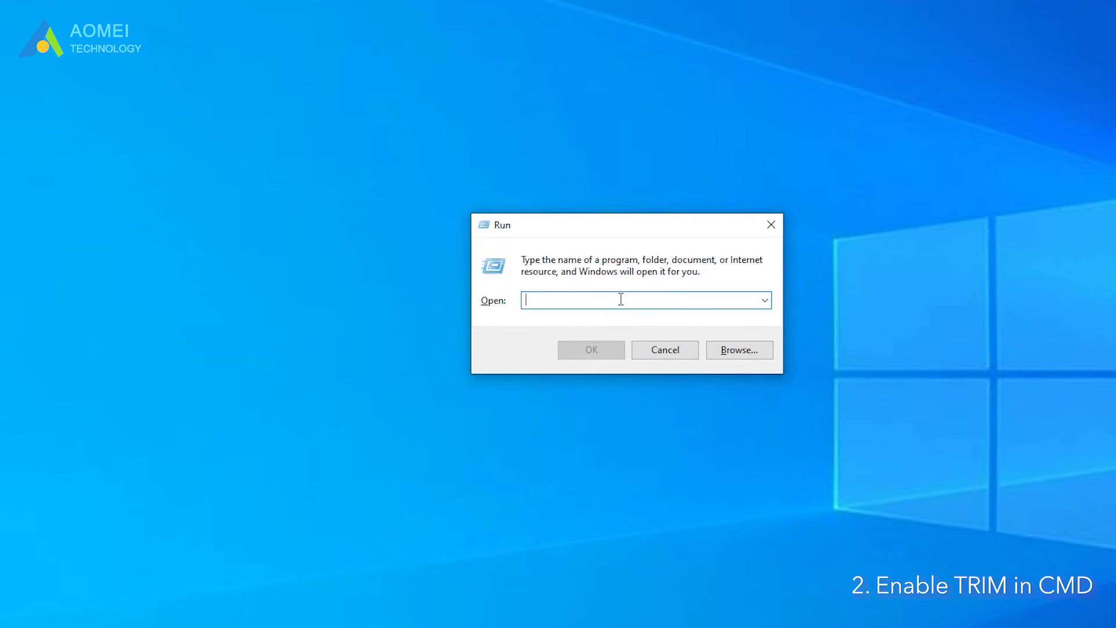
type("cm")
type("d")
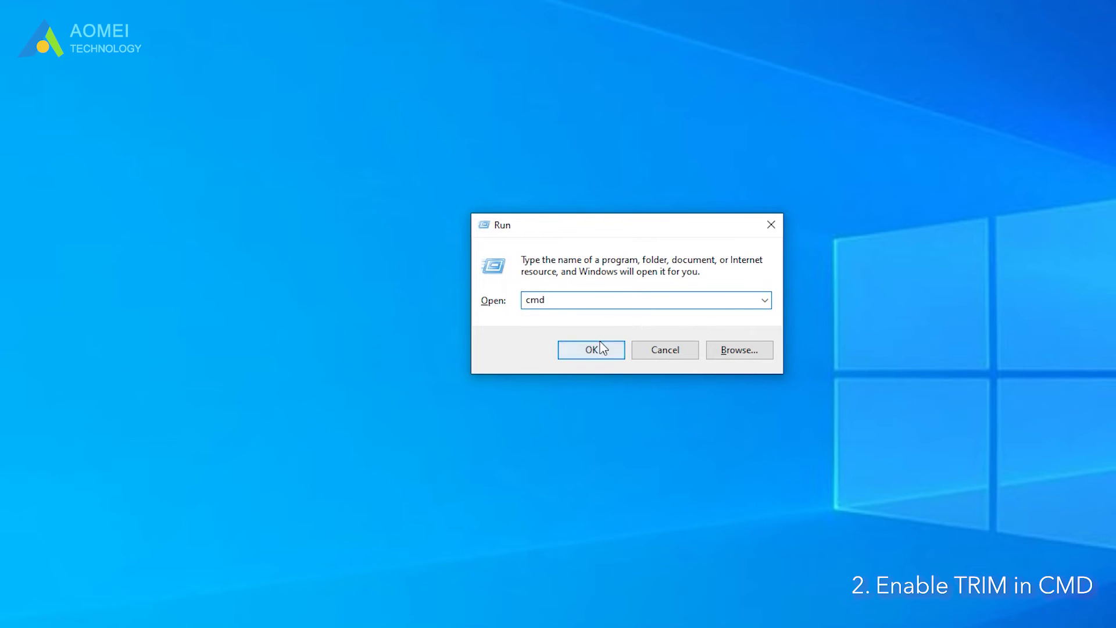
left_click(601, 344)
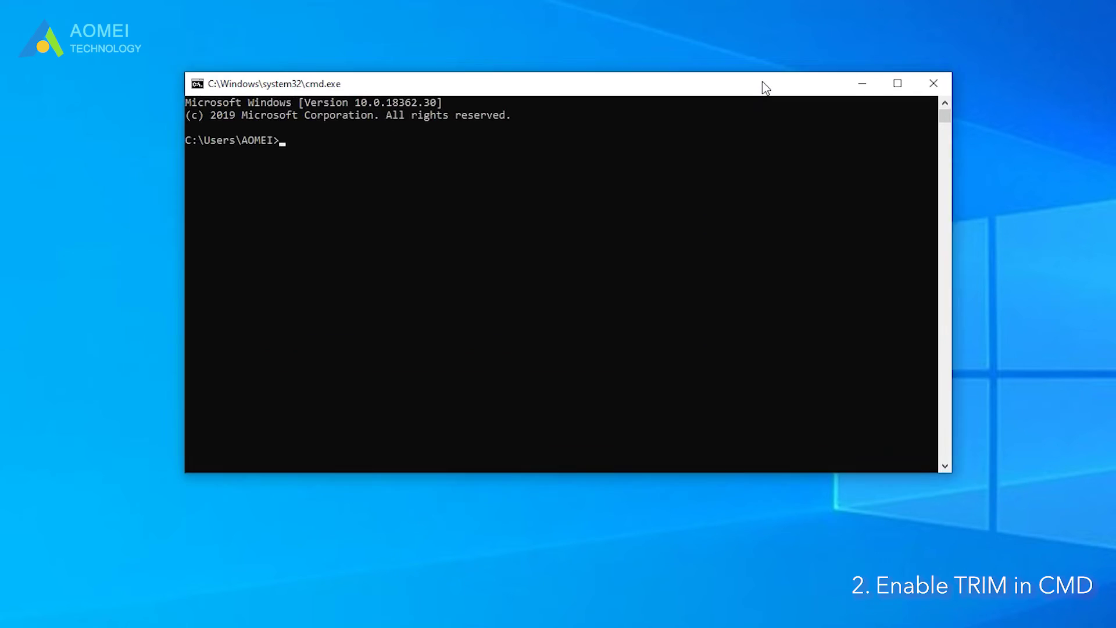
left_click_drag(761, 87, 758, 140)
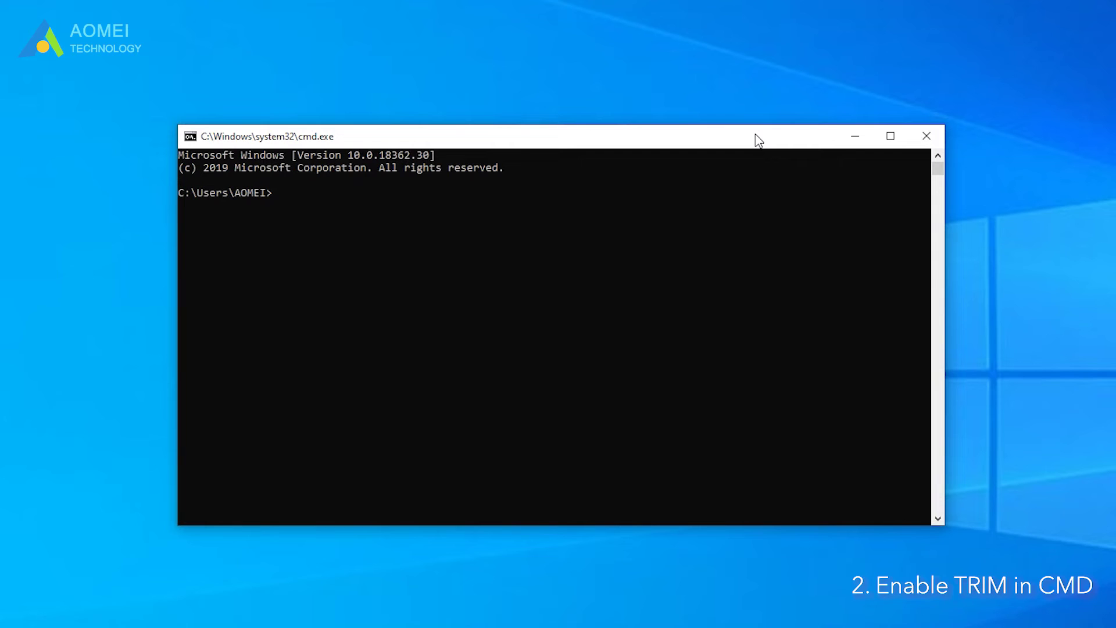
type("fsutil behavior query DisableDeleteNotify")
key("Return")
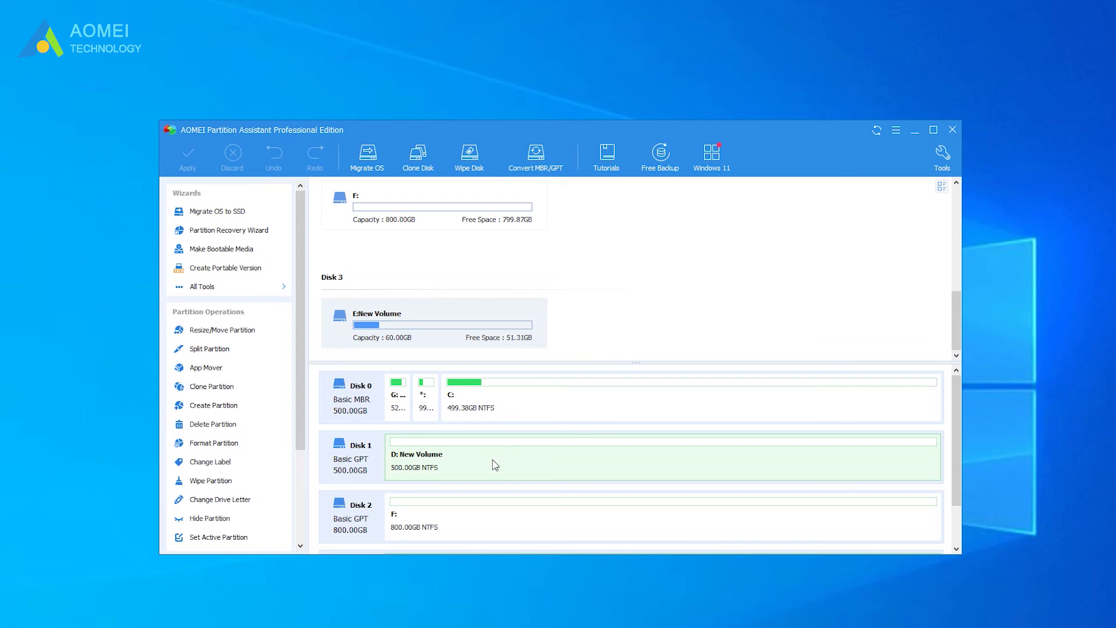
Step: Choose 4096 Sector in Partition Alignment for D: New Volume
right_click(495, 462)
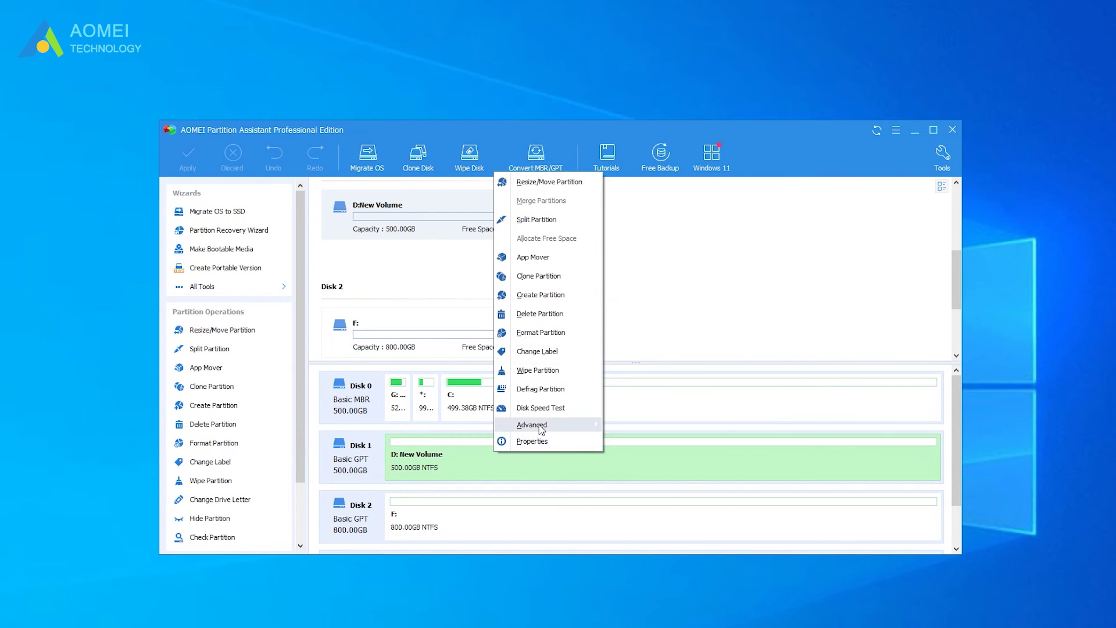
mouse_move(532, 425)
left_click(647, 593)
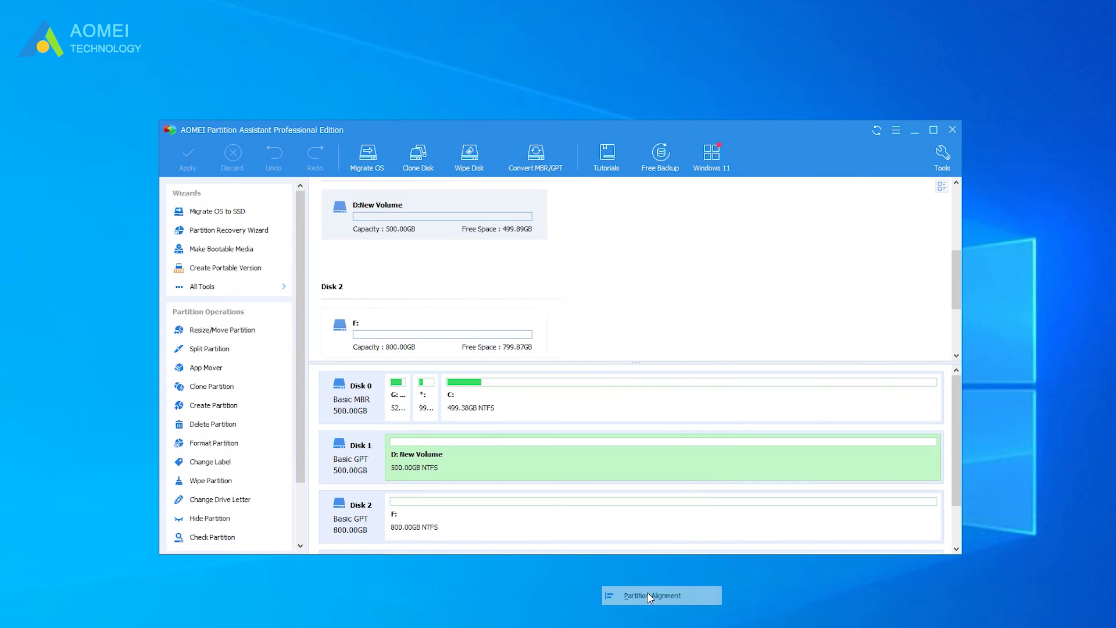
left_click(643, 340)
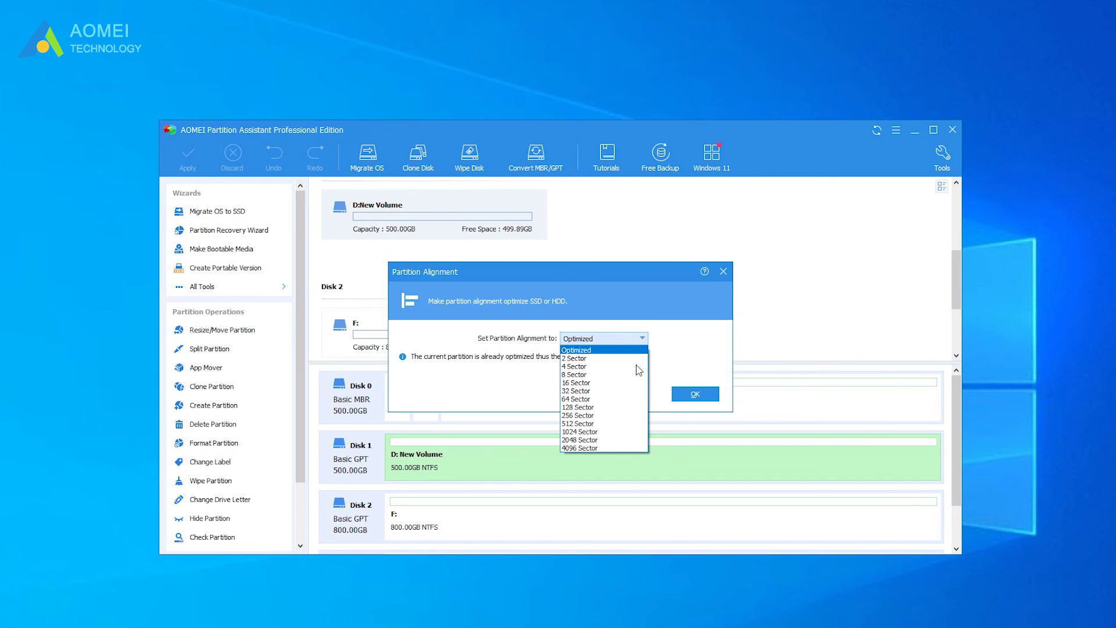
left_click(604, 448)
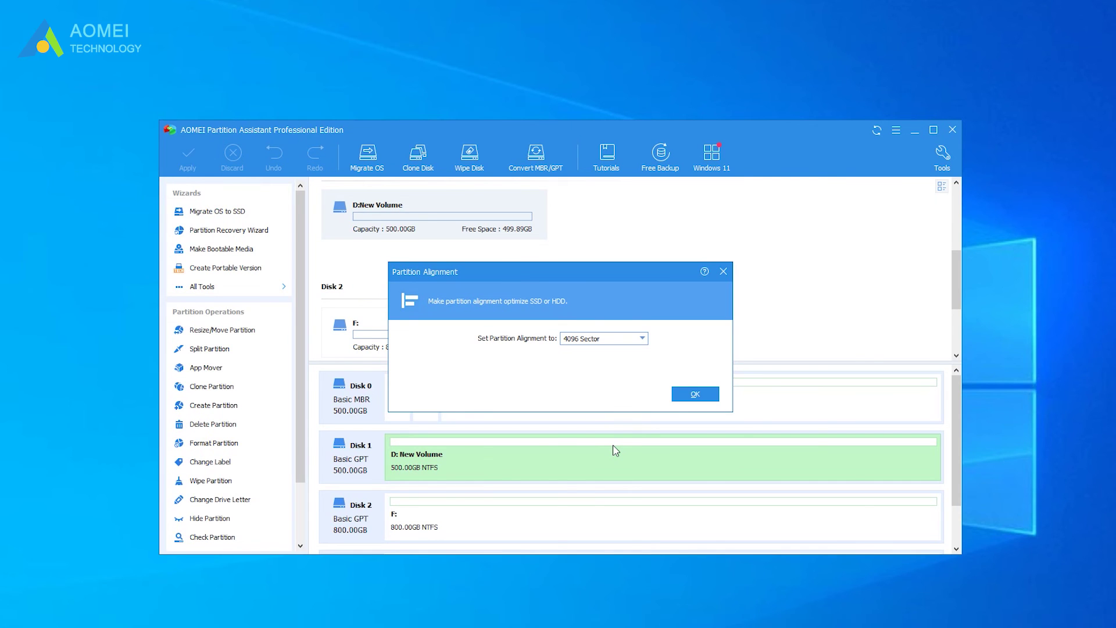
Step: Confirm and apply the pending 4096-sector alignment of D:, starting its execution
left_click(695, 395)
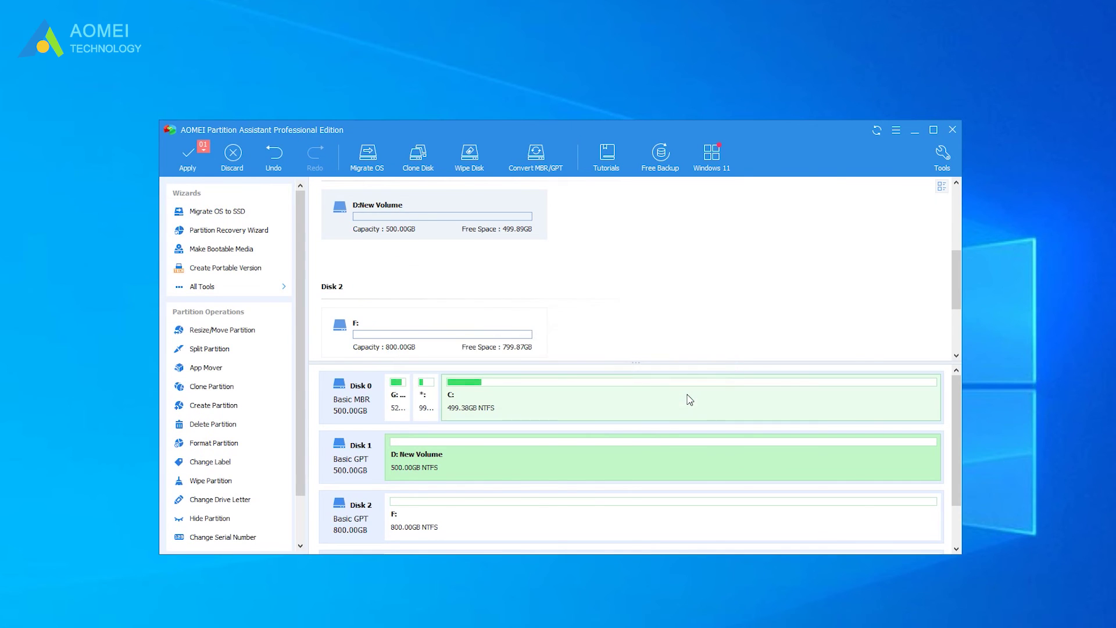
left_click(187, 155)
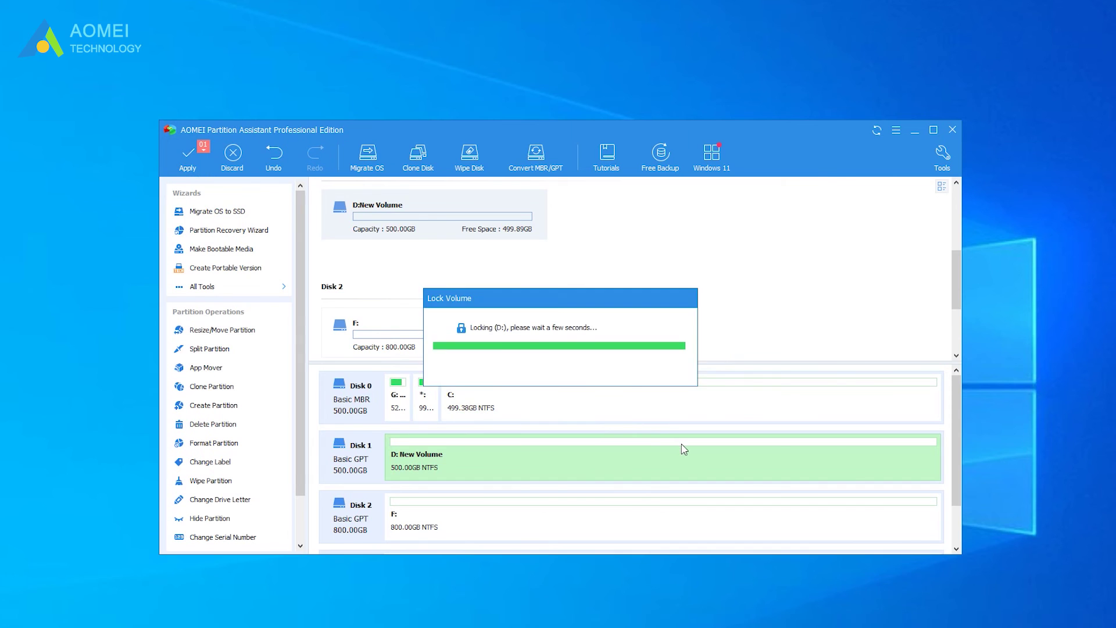
left_click(726, 472)
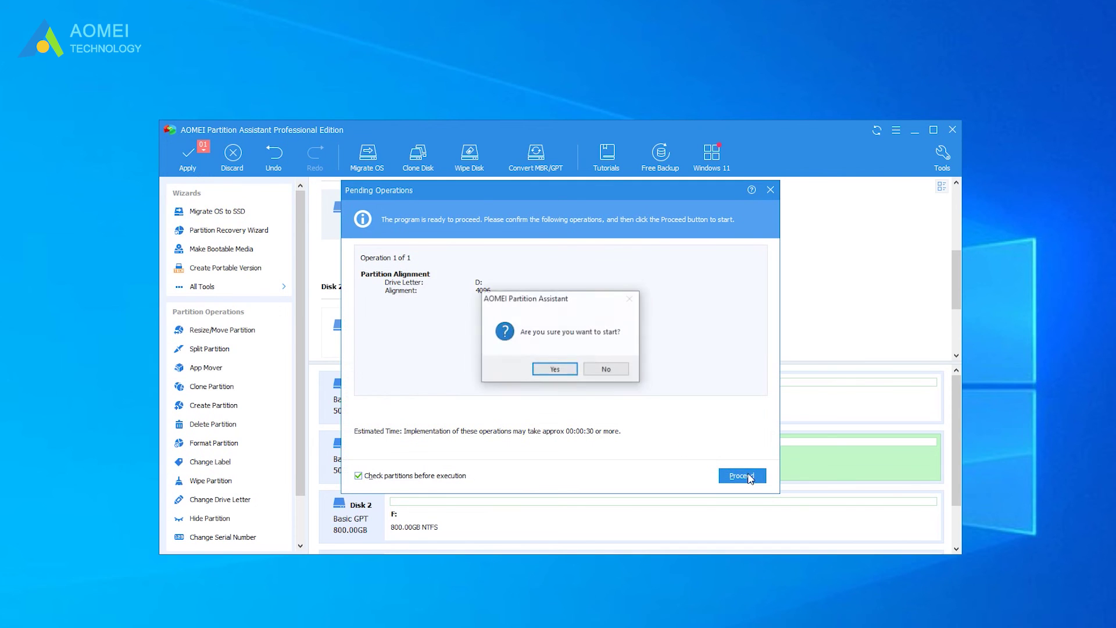
left_click(556, 370)
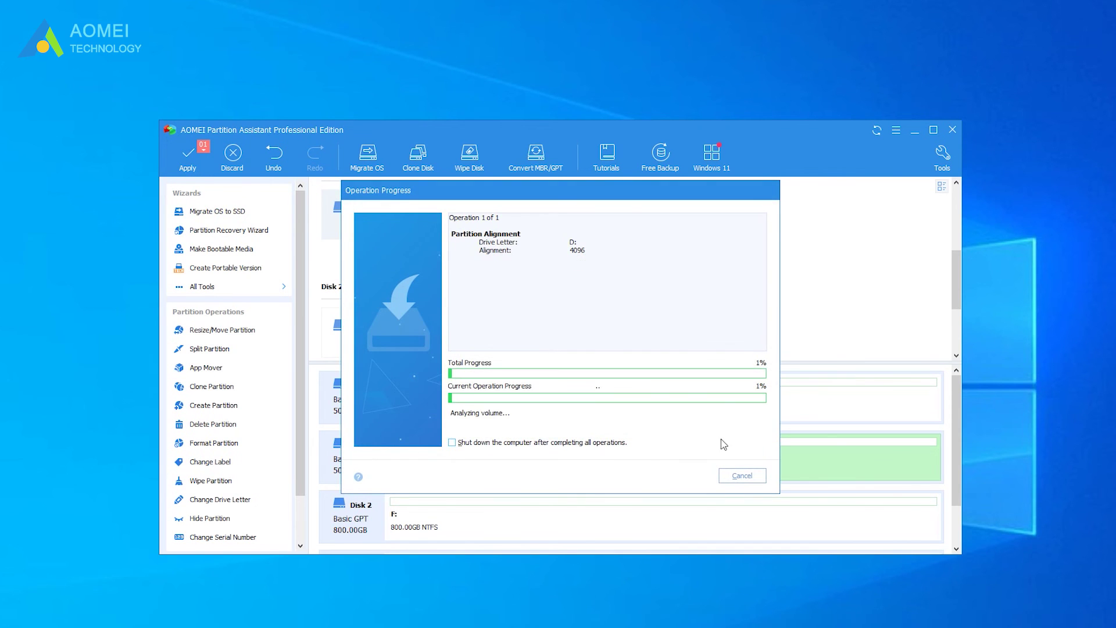